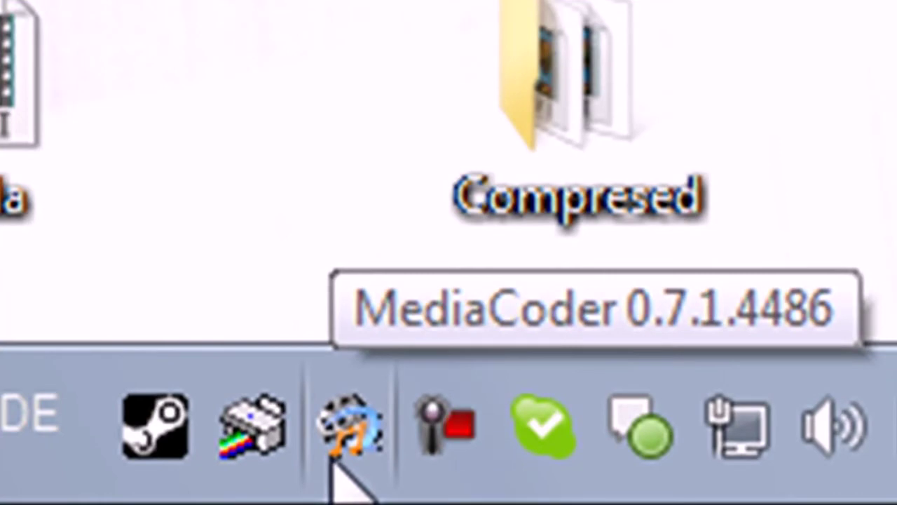
- Restore MediaCoder and clear both old files from the conversion list
left_click(334, 459)
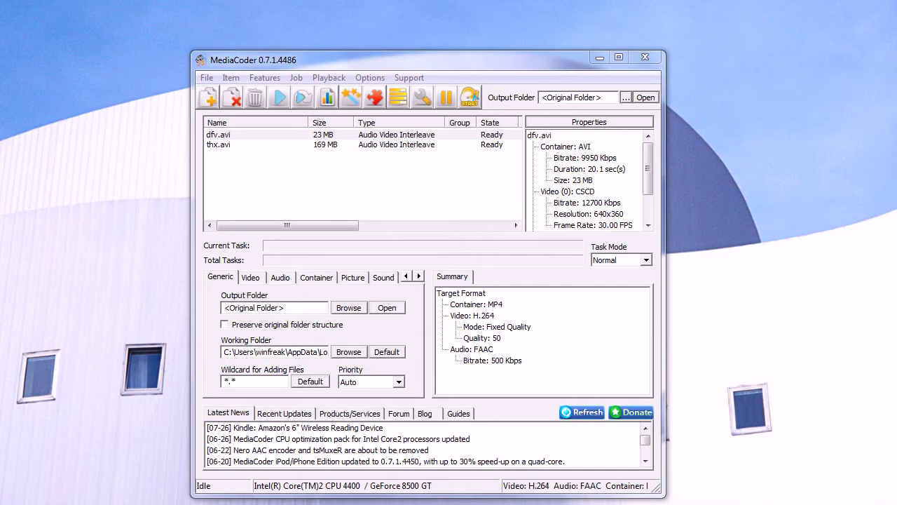
left_click_drag(479, 179, 472, 143)
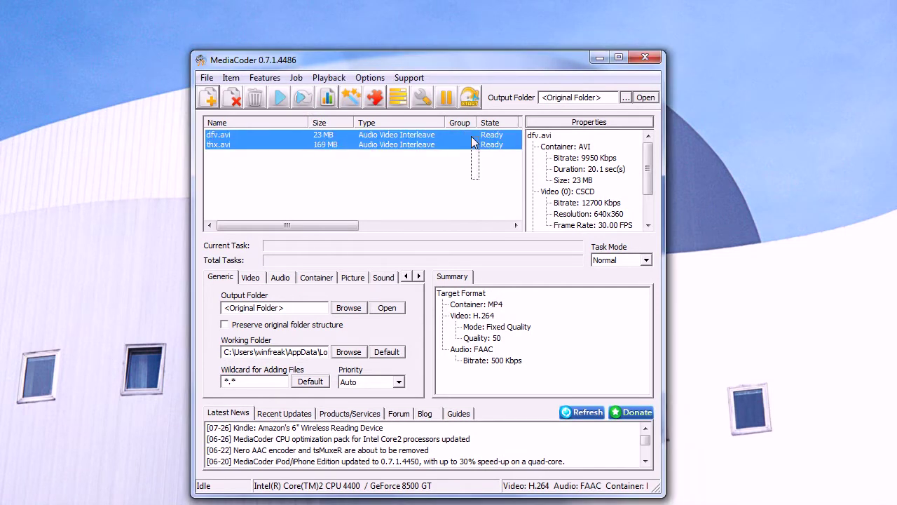
key("Delete")
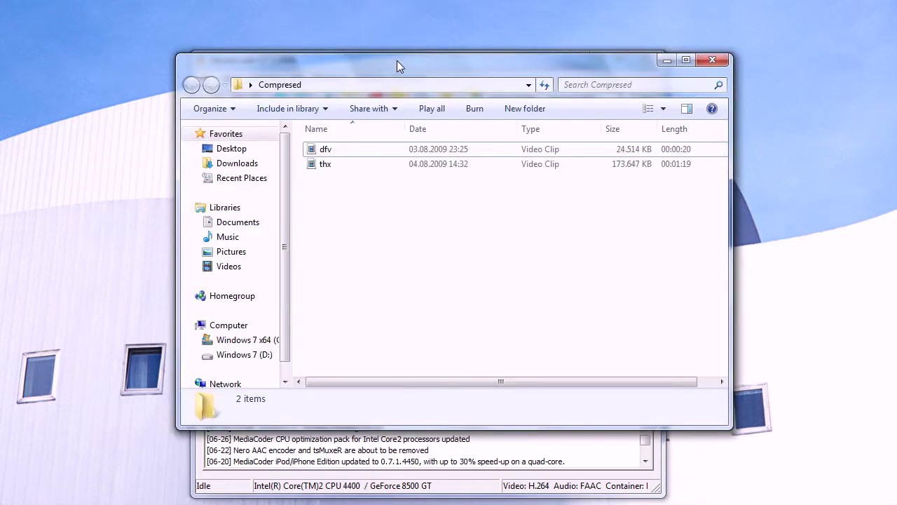
- Add dfv.avi and thx.avi from the Compressed folder to the MediaCoder file list
left_click_drag(396, 66, 697, 187)
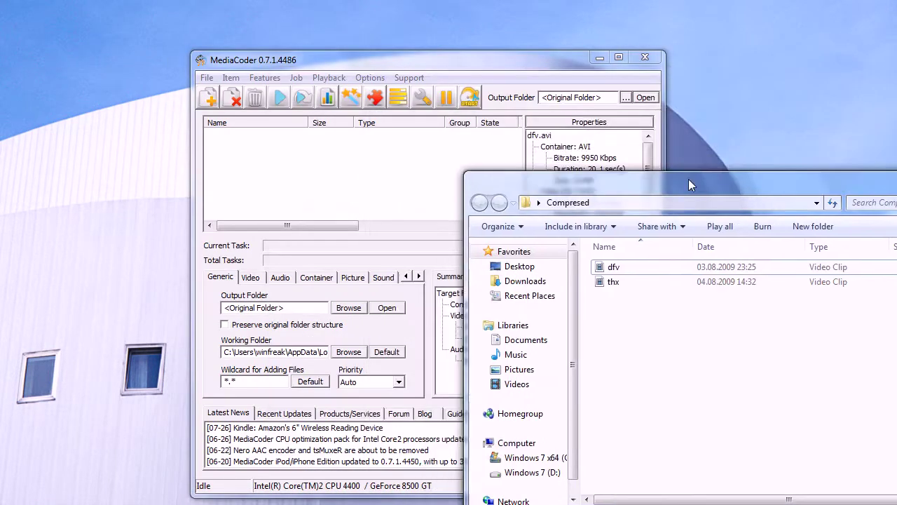
mouse_move(697, 329)
left_mouse_down()
mouse_move(676, 277)
mouse_move(550, 248)
mouse_move(373, 177)
left_mouse_up()
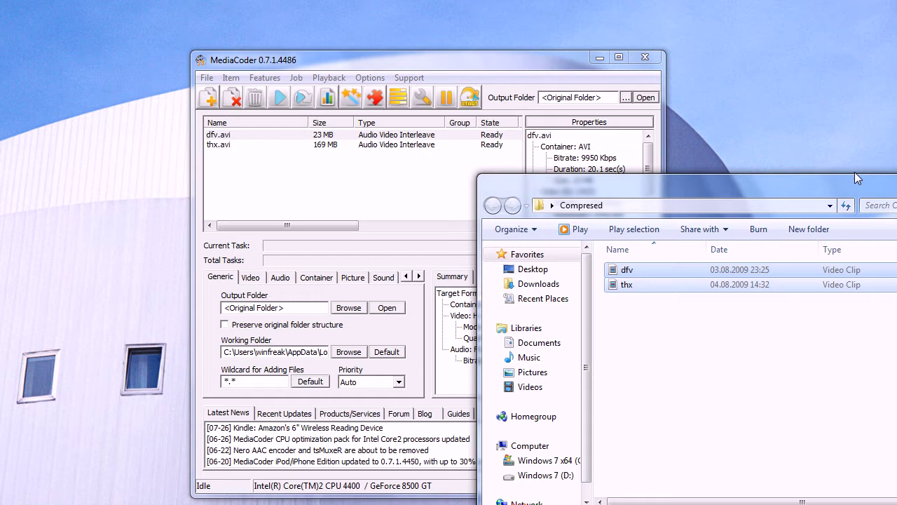
left_click_drag(420, 60, 429, 38)
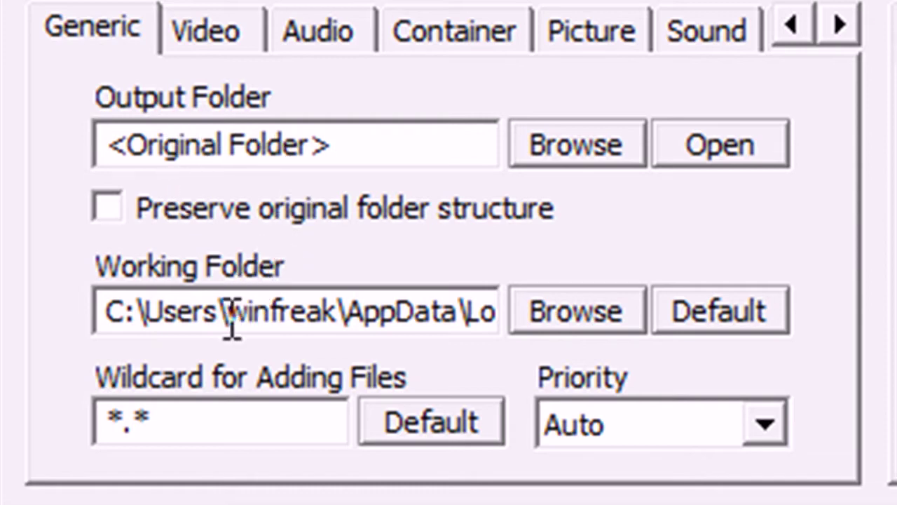
- Keep H.264 video encoding in Quality-based mode at quality 50
left_click(222, 49)
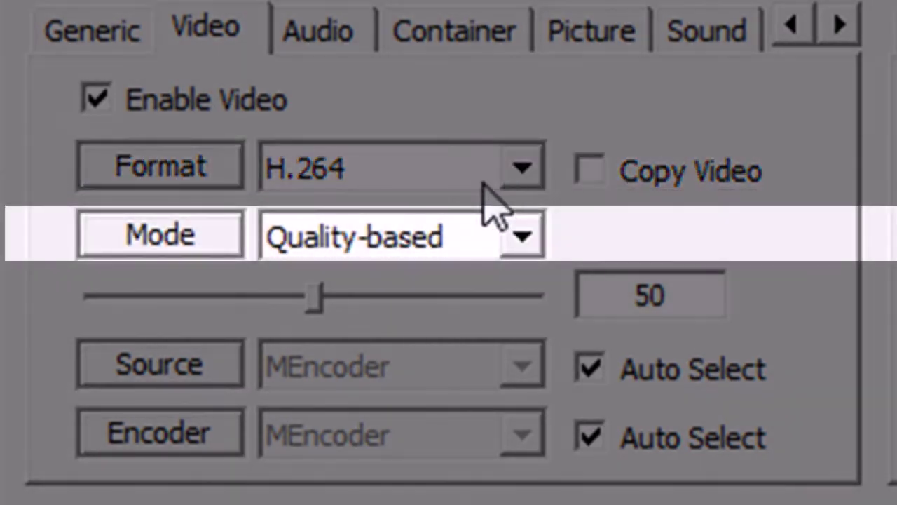
left_click(291, 226)
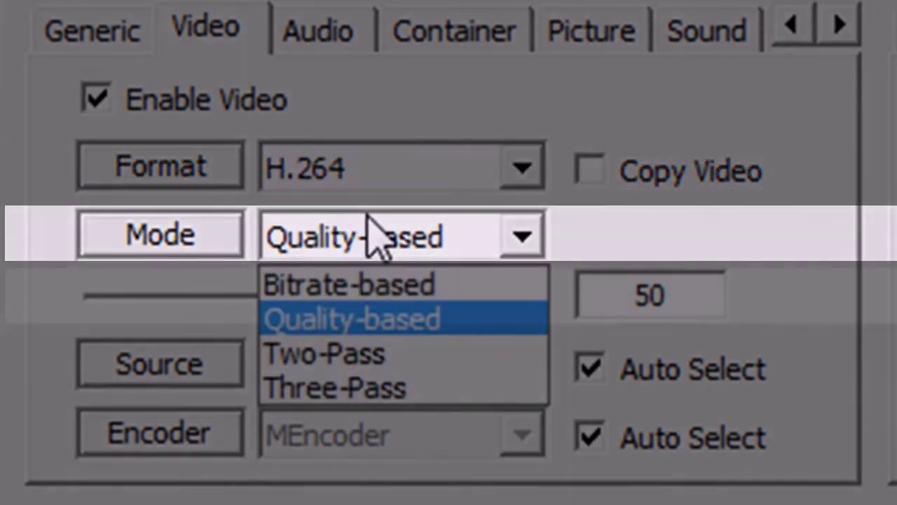
left_click(369, 221)
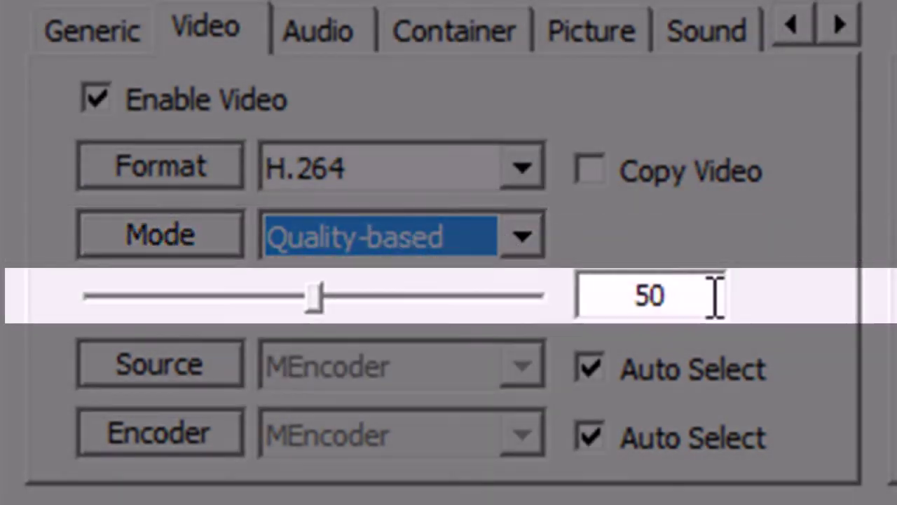
left_click_drag(715, 296, 579, 296)
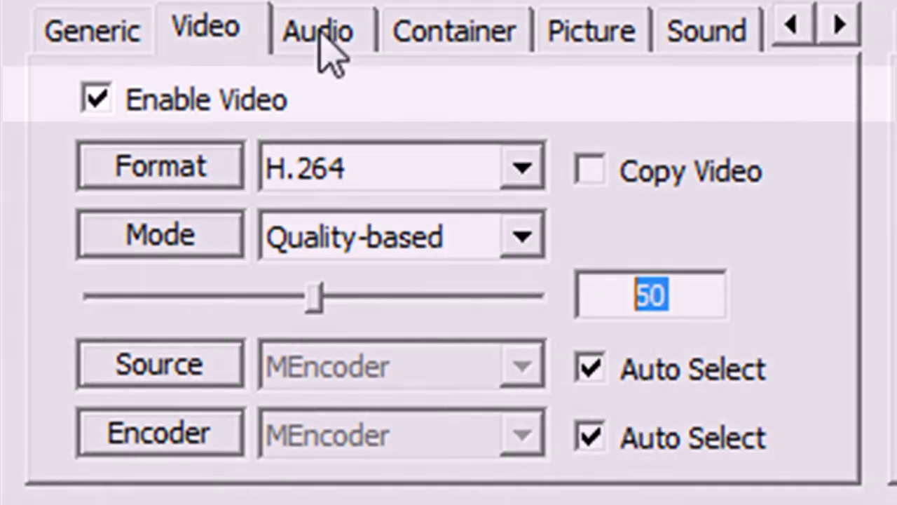
- Toggle audio encoding off and back on, keeping the FAAC encoder
left_click(320, 39)
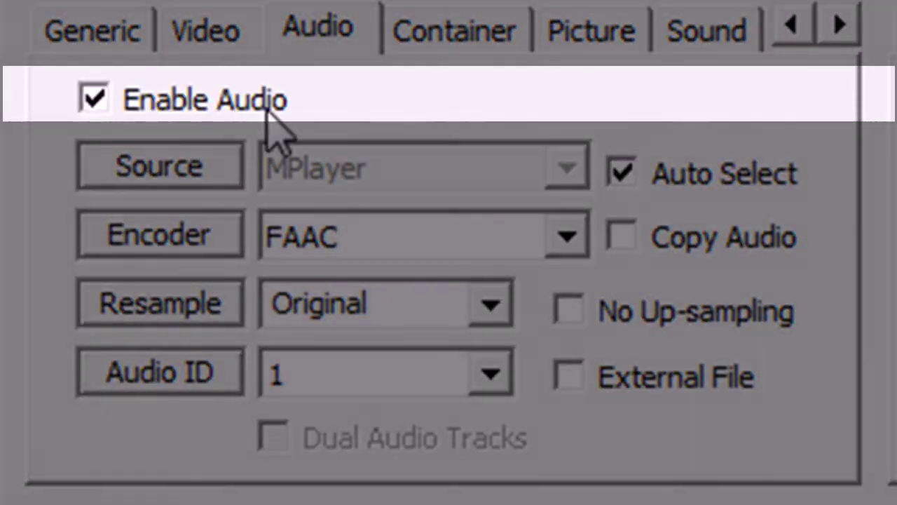
left_click(265, 112)
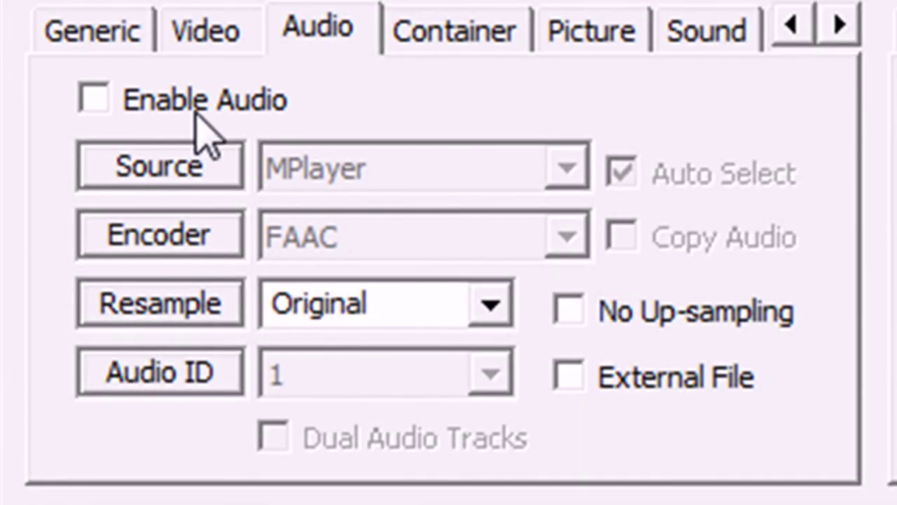
left_click(272, 120)
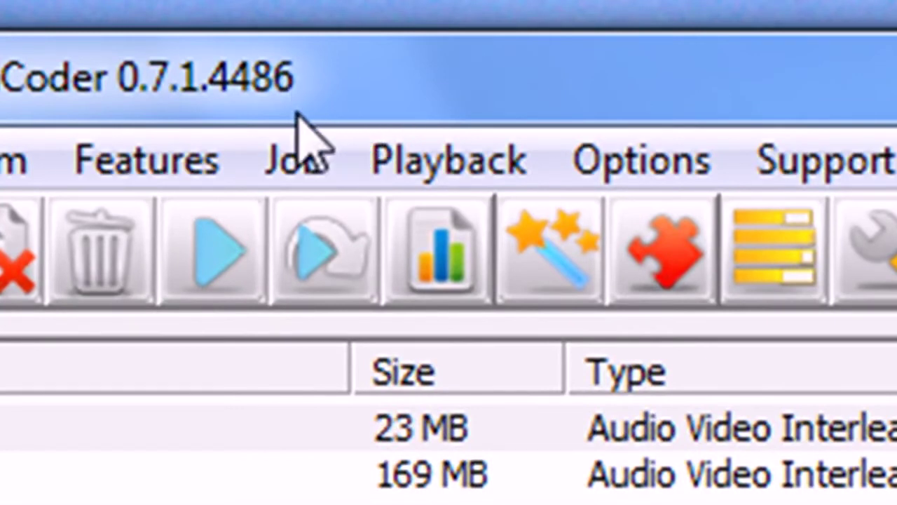
- Transcode both clips, reducing 192 MB to 5.8 MB, and acknowledge the completion message
left_click(293, 165)
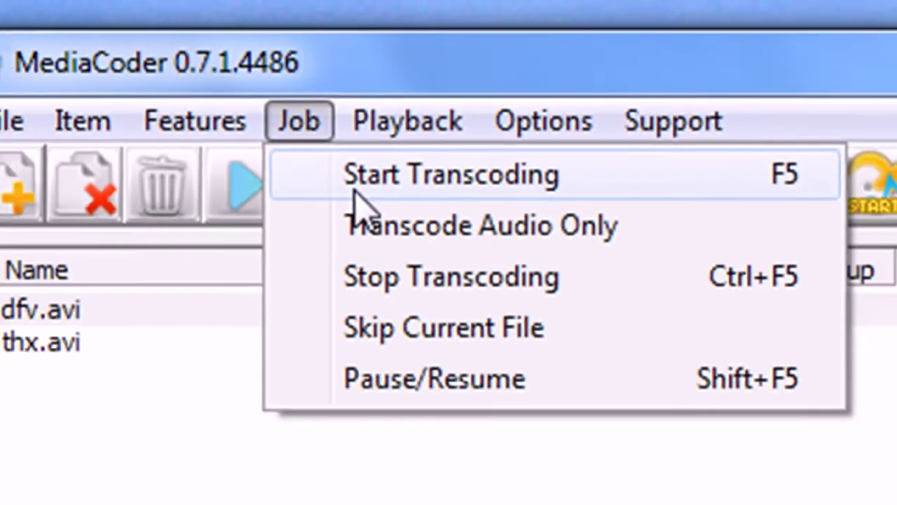
left_click(373, 259)
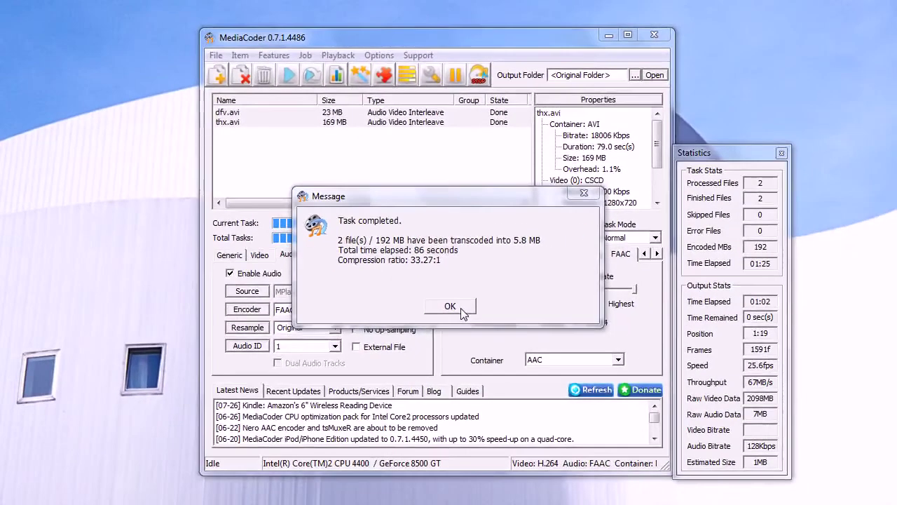
left_click(461, 308)
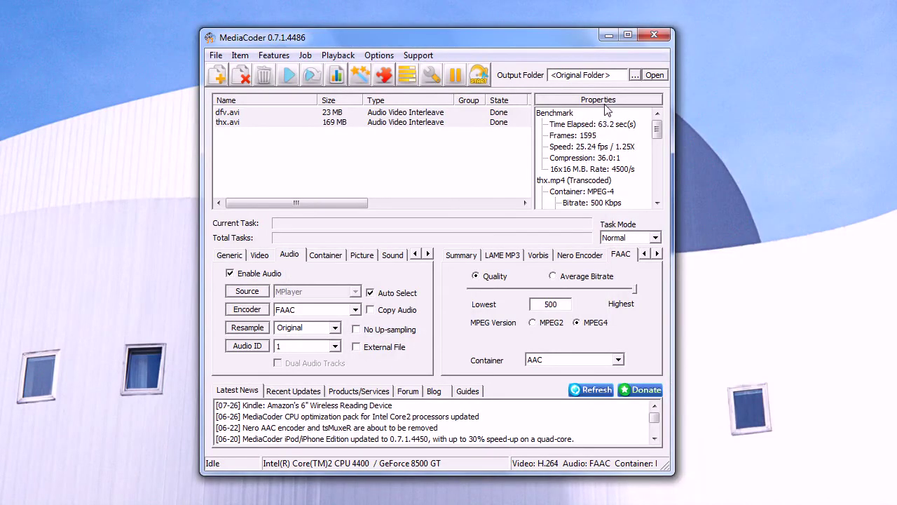
- Close MediaCoder and centre the Compressed folder to compare MP4 and AVI files
left_click(657, 35)
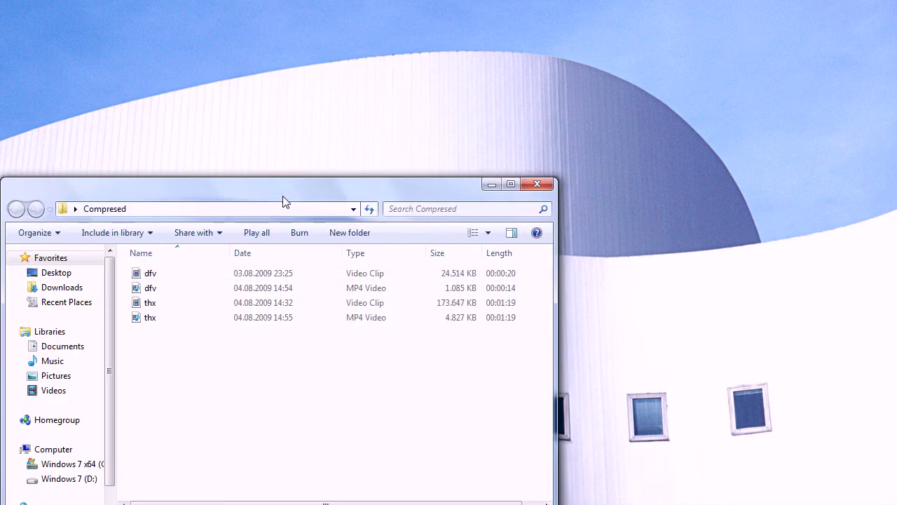
left_click_drag(291, 190, 494, 90)
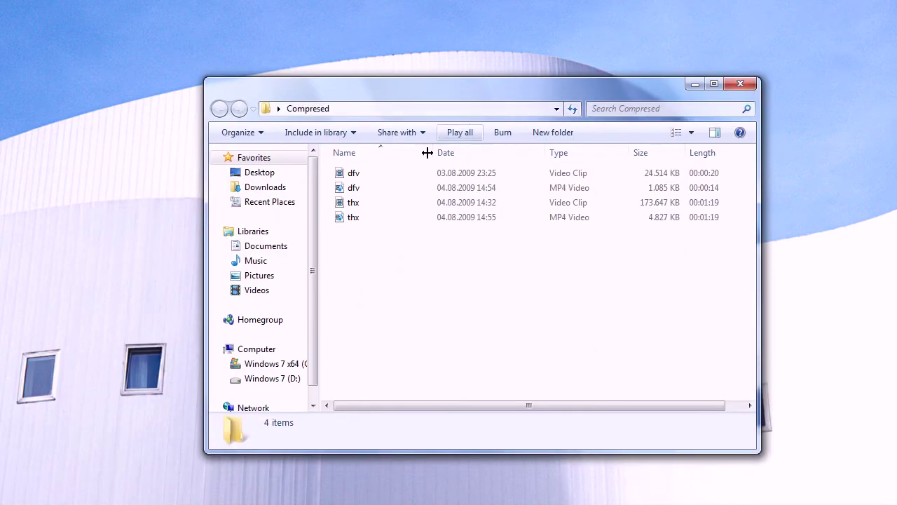